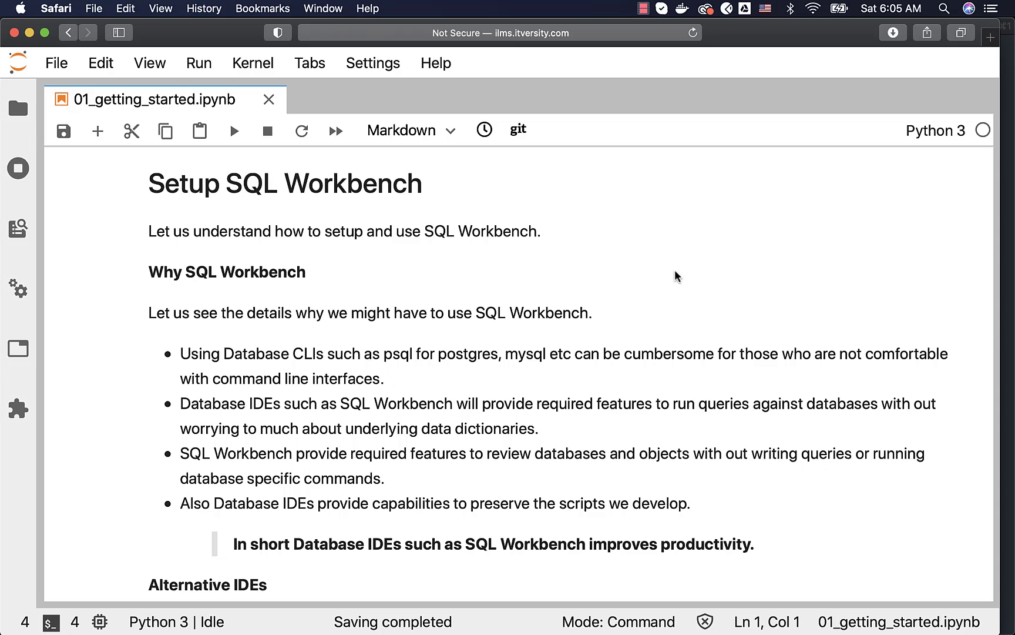
Step: Read the Setup SQL Workbench notes, from the reasons for using it through the alternative IDEs to the install instructions
scroll(677, 276, down, 3)
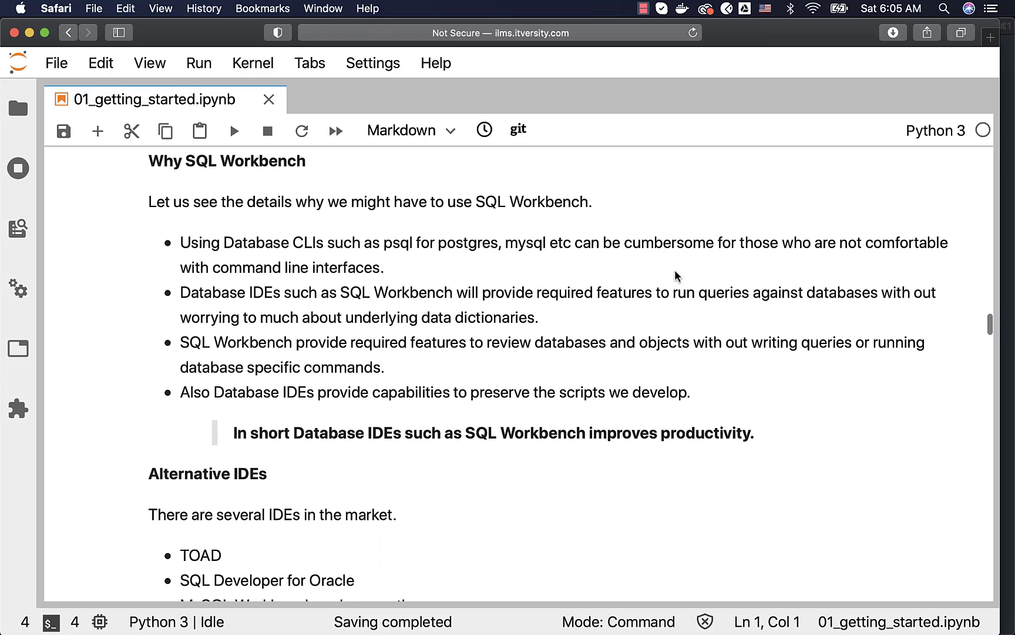
scroll(677, 276, down, 4)
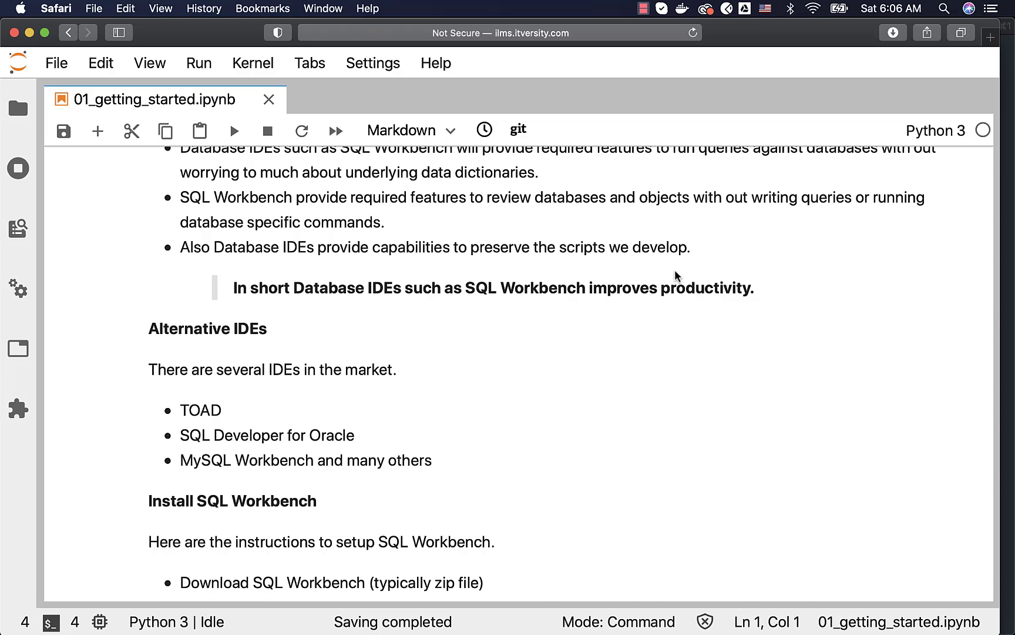
scroll(677, 276, down, 1)
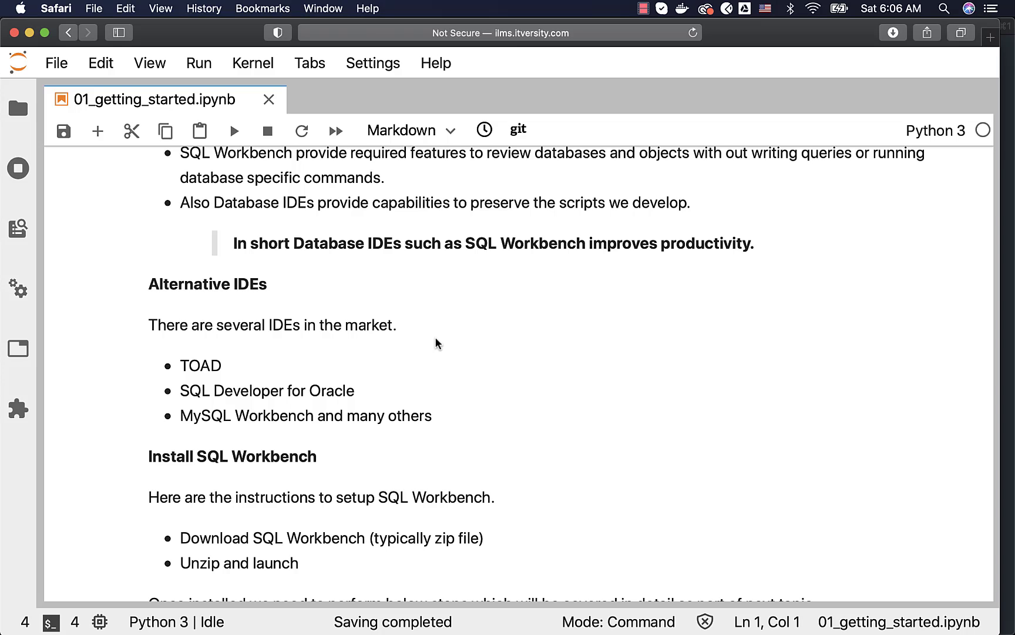
scroll(437, 343, down, 1)
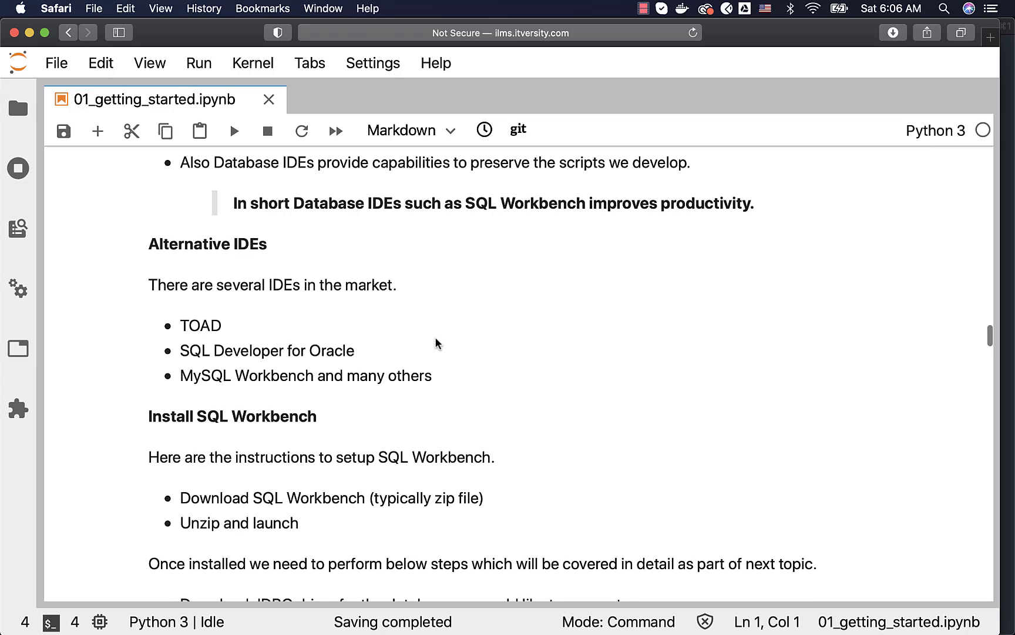
scroll(438, 343, down, 1)
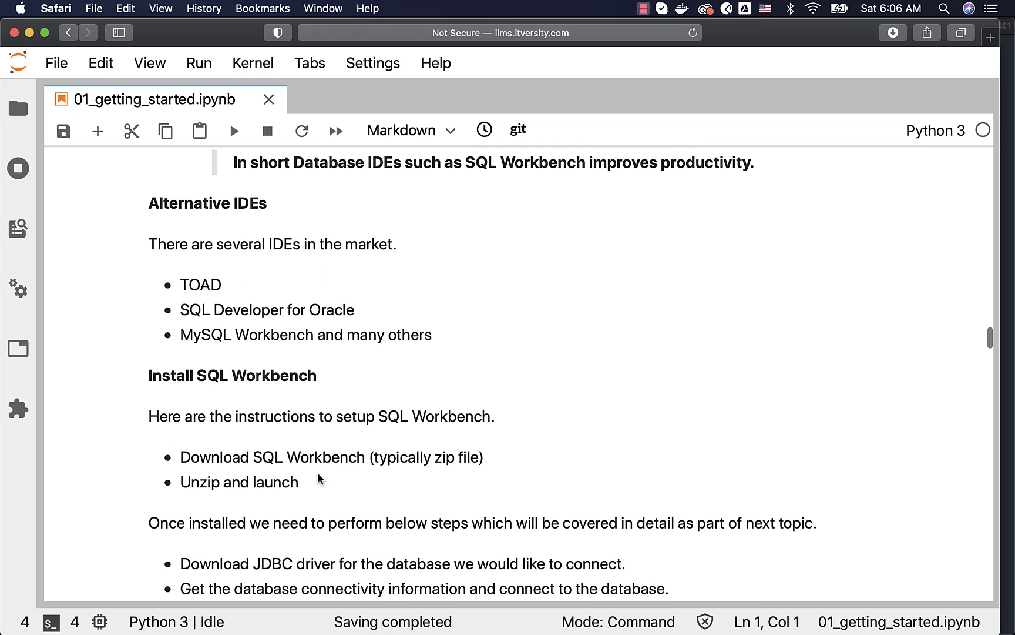
drag(310, 482, 181, 450)
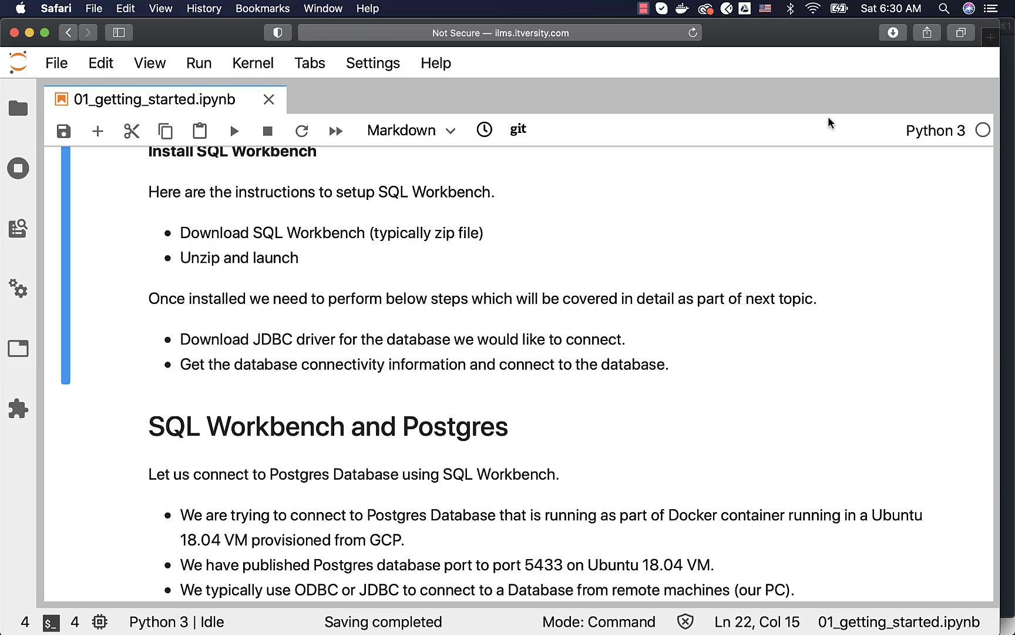
Step: Search the web for "sql workbench" in a new browser tab and open the SQL Workbench/J home page
key(super+t)
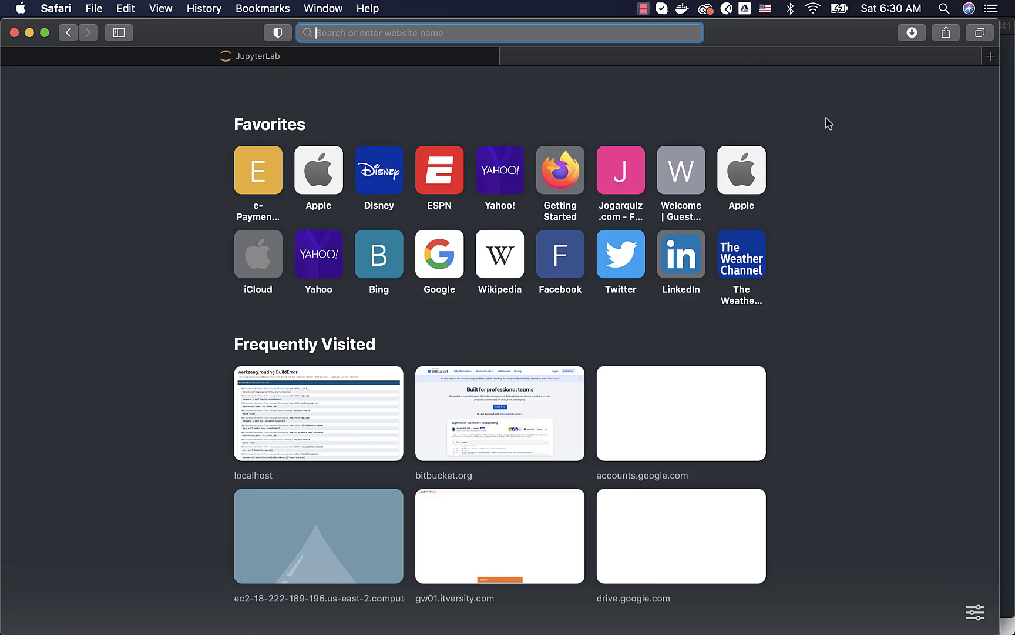
text(s)
key(BackSpace)
text(s)
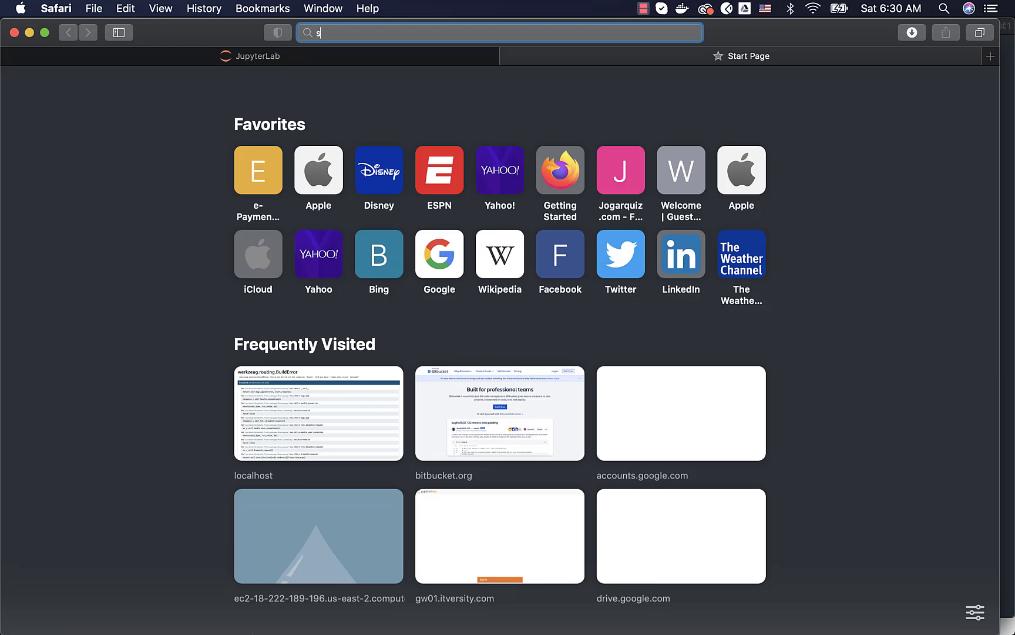
text(ql workbench)
key(Return)
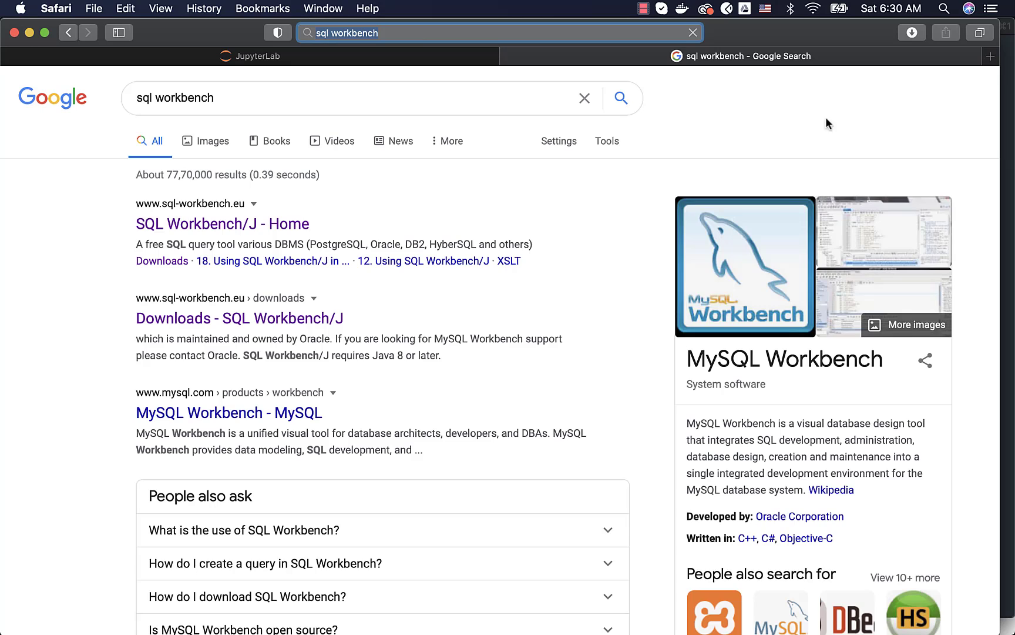
click(269, 226)
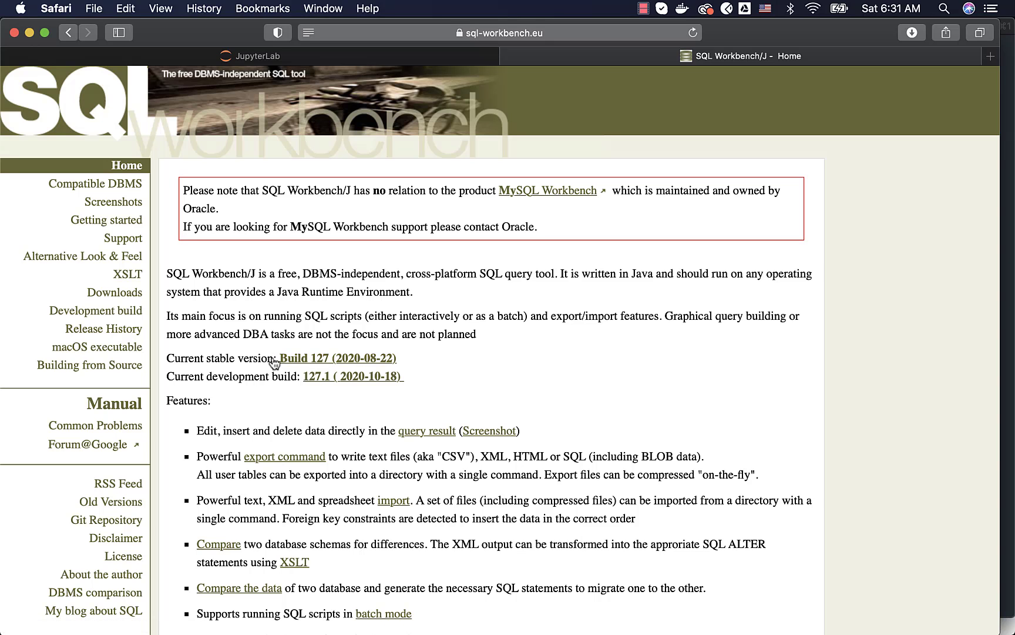
Step: Download the stable Build 127 generic package for all systems including all optional libraries, and reveal the download in Finder
click(304, 360)
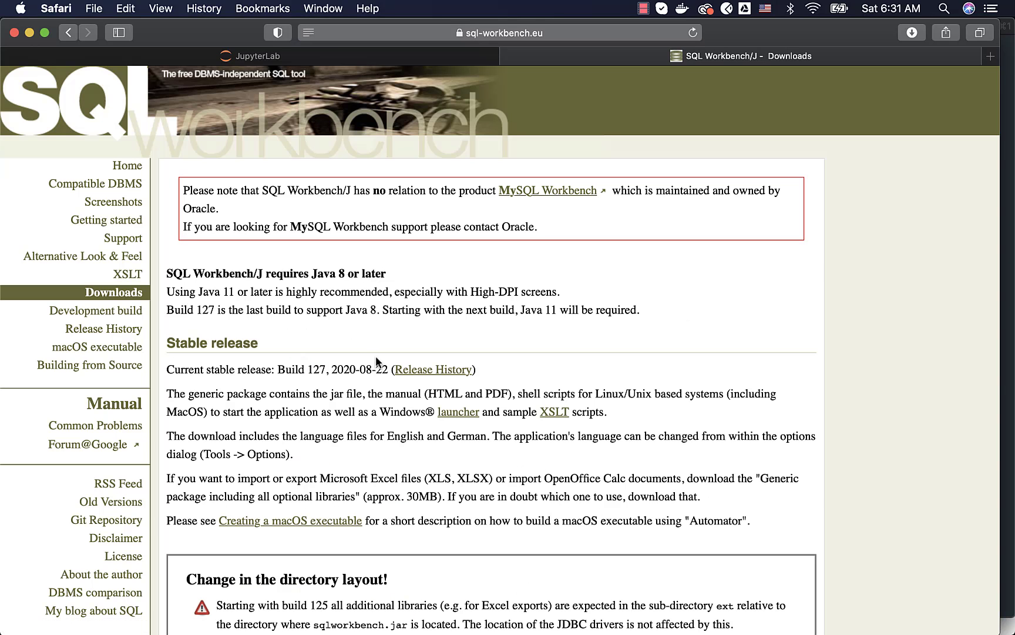
scroll(375, 356, down, 8)
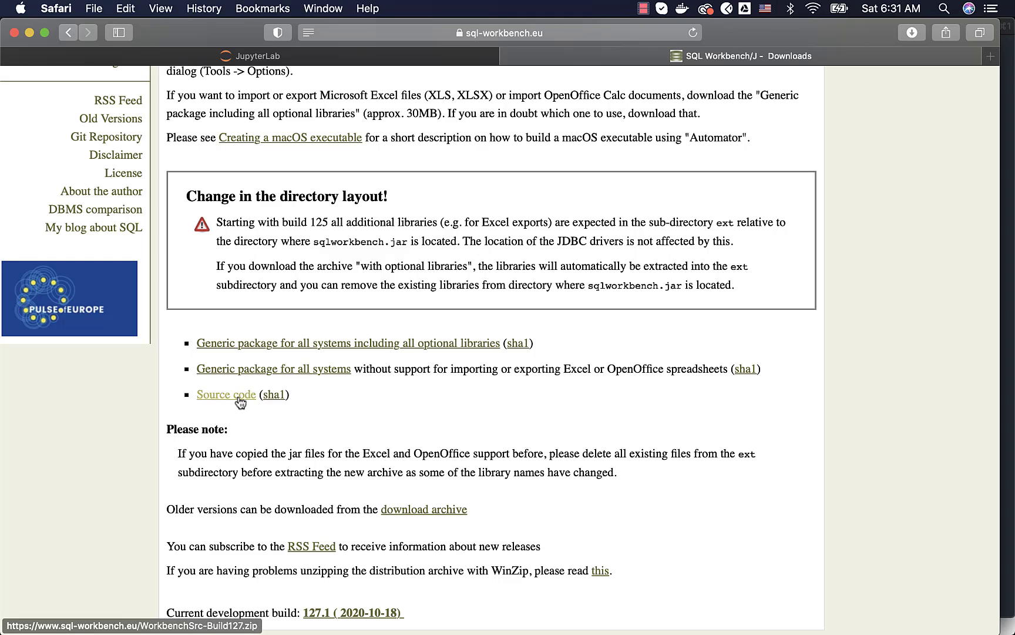
click(273, 345)
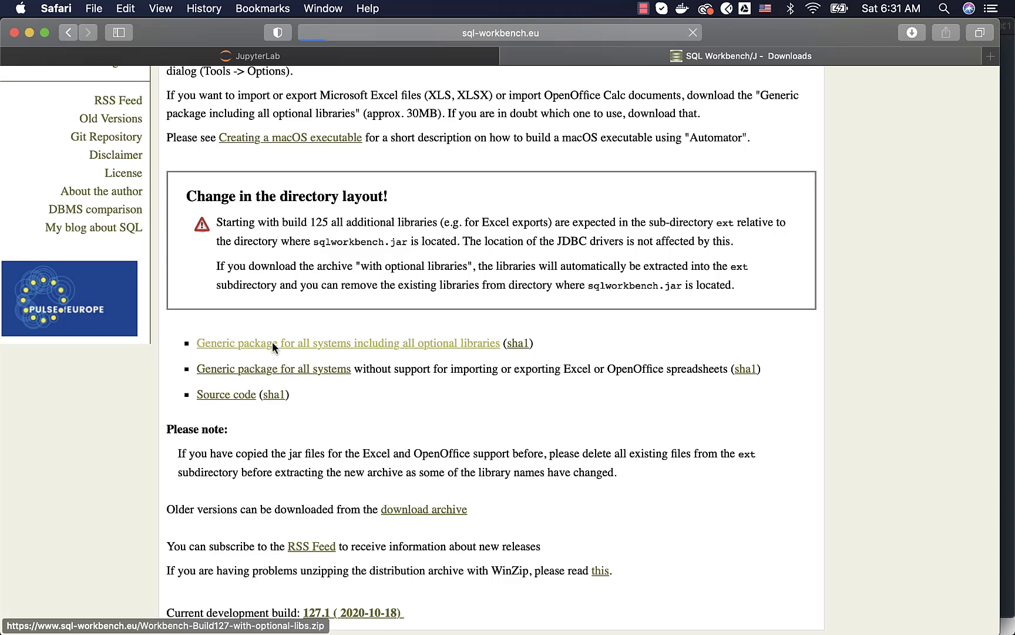
click(913, 34)
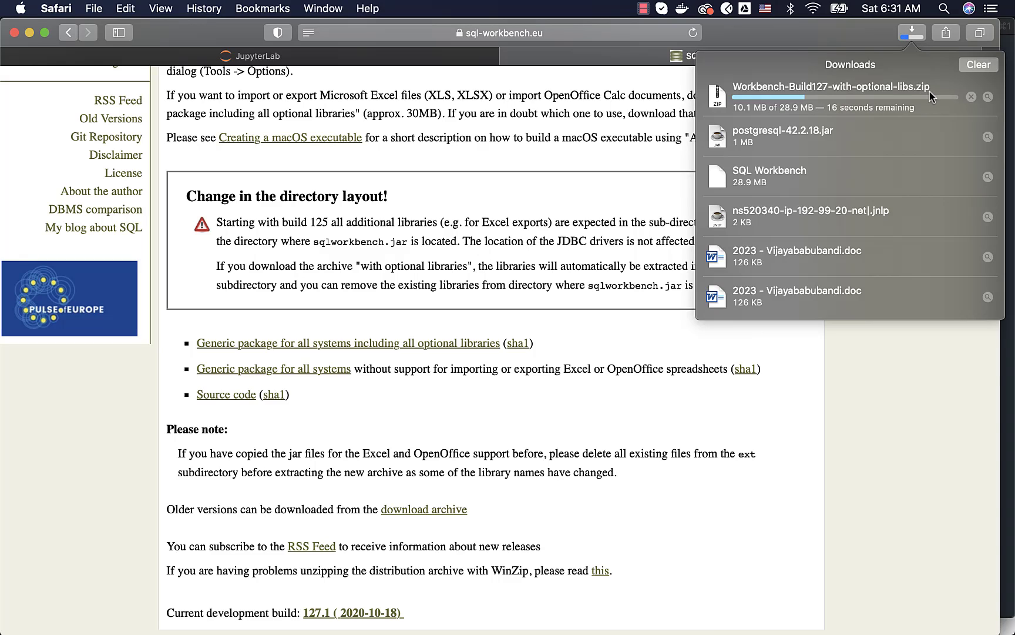
click(988, 97)
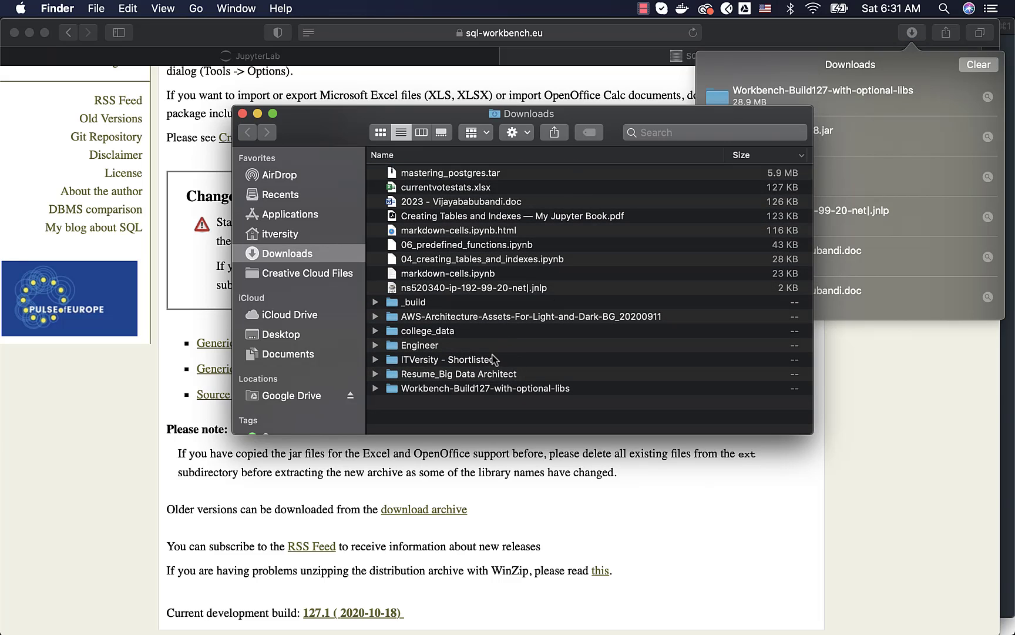
Step: Look through the files inside the Workbench-Build127-with-optional-libs folder in Downloads, then collapse the folder
click(379, 392)
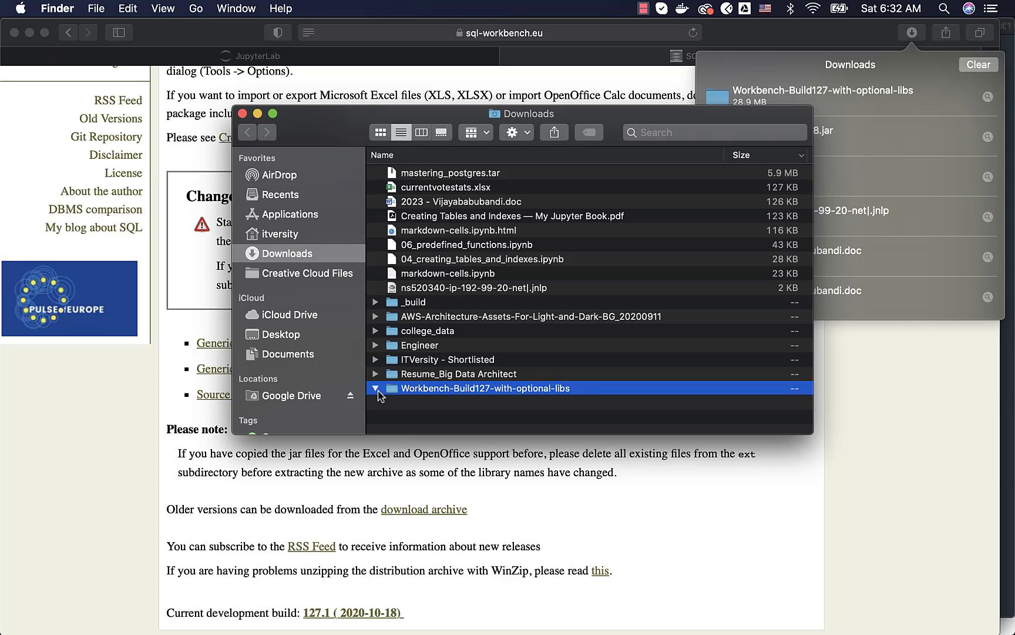
scroll(512, 395, down, 4)
scroll(512, 395, down, 3)
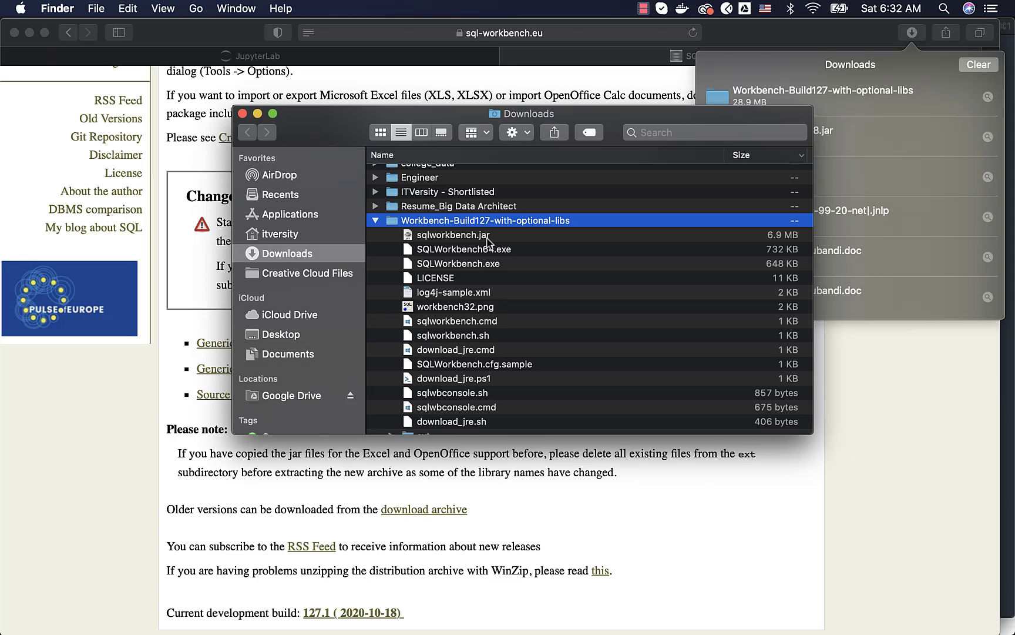
scroll(487, 241, up, 2)
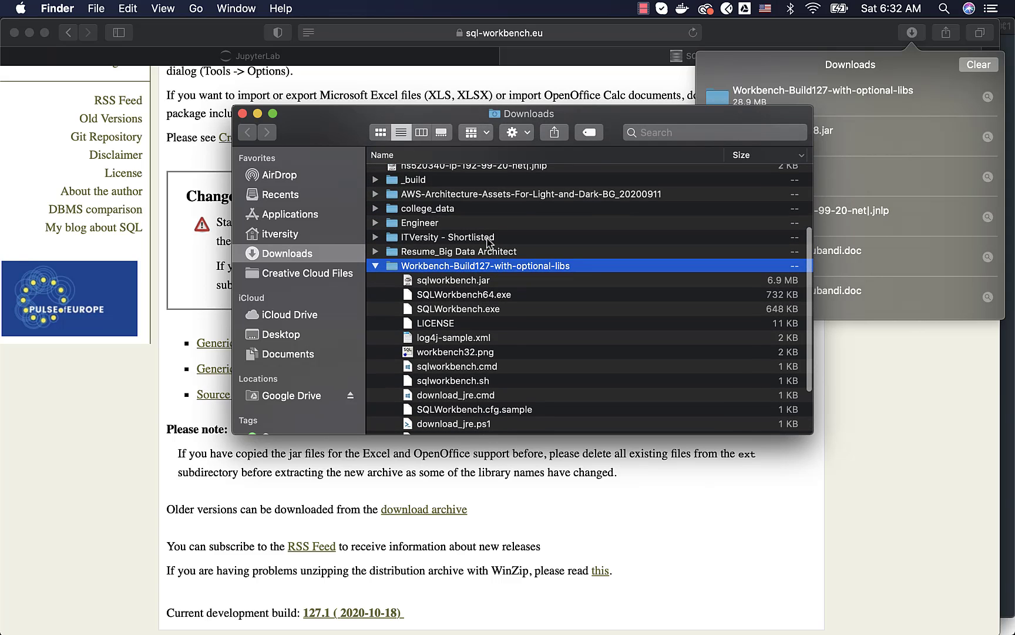
click(376, 269)
Step: Rename the Workbench-Build127-with-optional-libs folder to SQL Workbench and move it into Applications
right_click(432, 392)
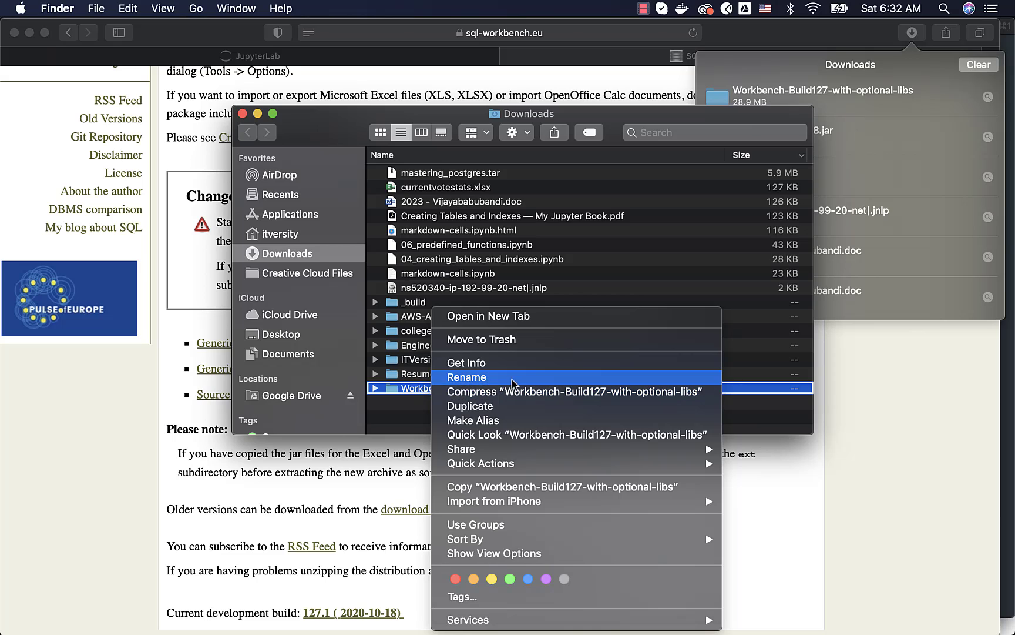
click(467, 377)
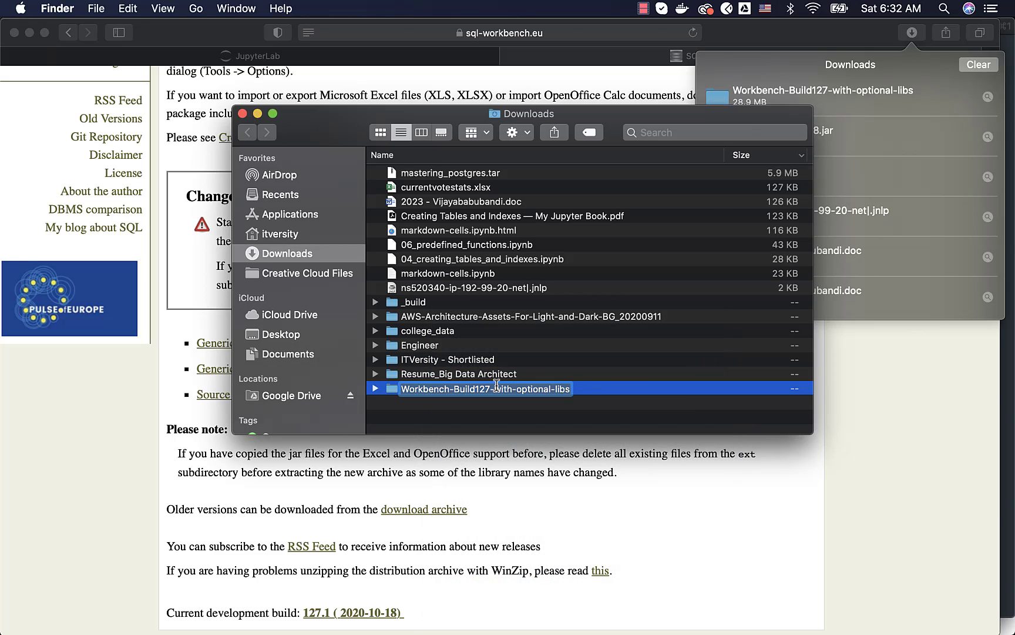
text(SQL Workb)
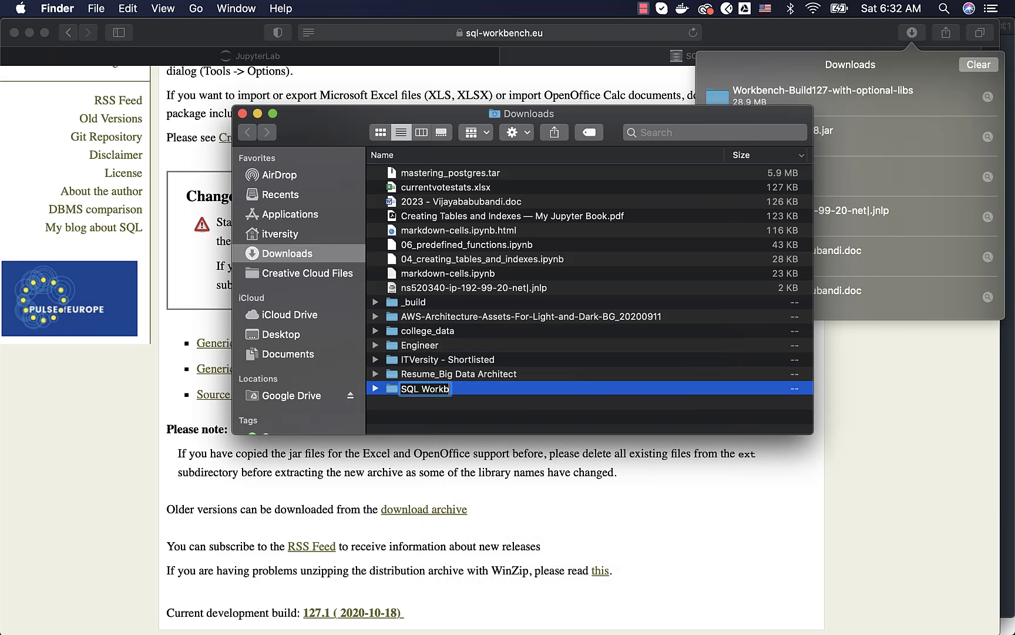
text(ench)
key(Return)
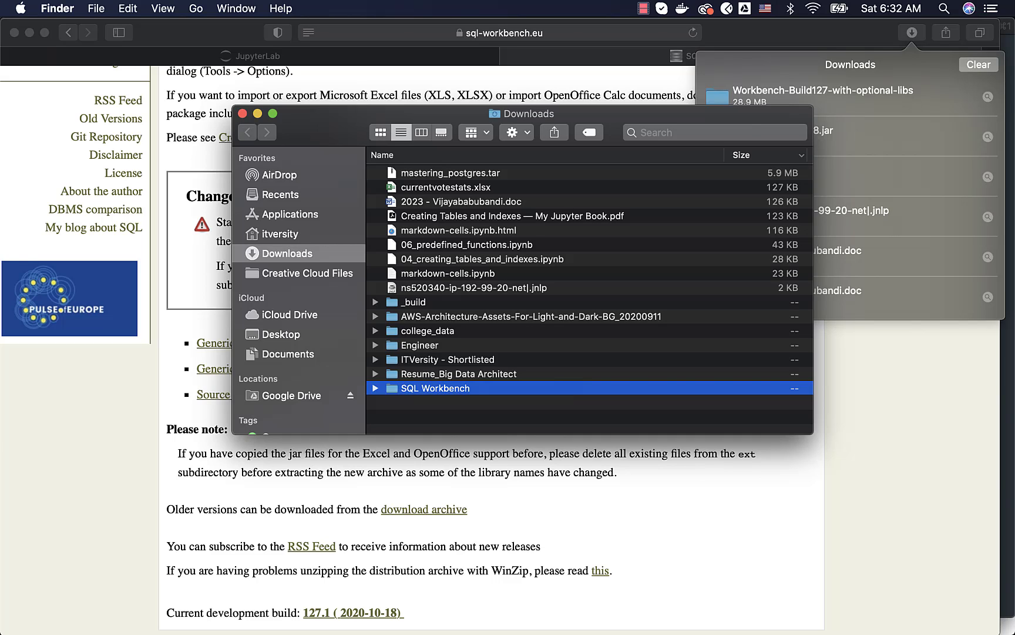
drag(458, 390, 301, 217)
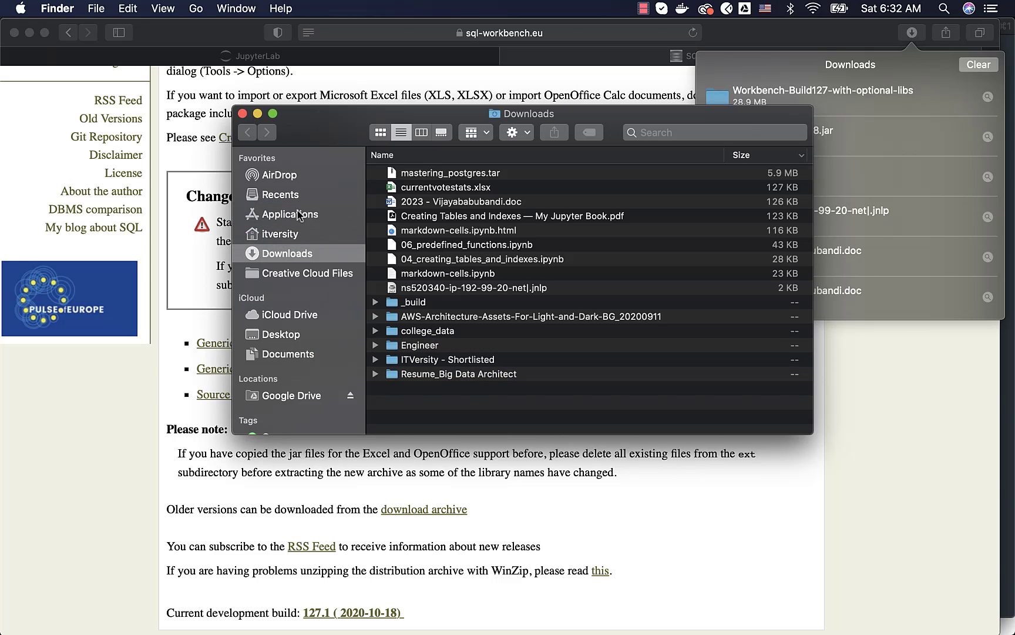
Step: Launch sqlworkbench.jar from the SQL Workbench folder in Applications with Jar Launcher, allowing it to open despite the unverified developer
click(297, 217)
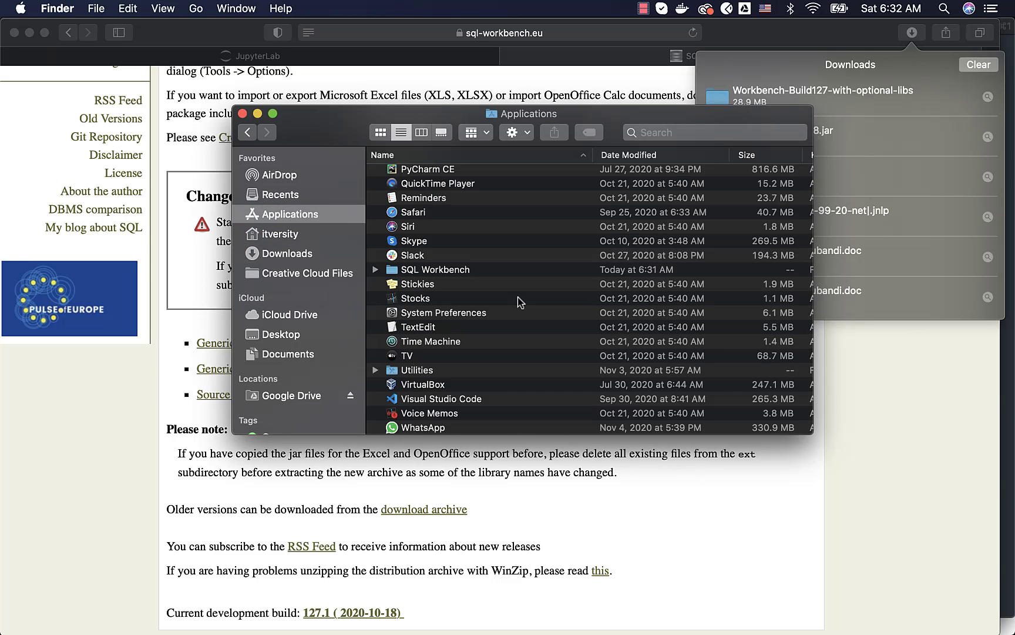
double_click(453, 270)
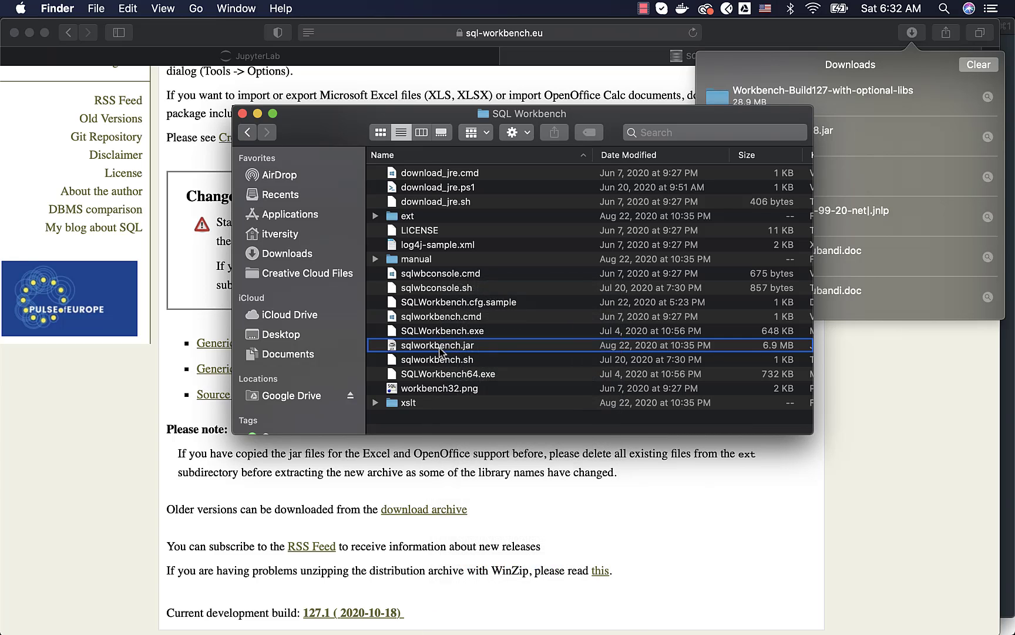
right_click(439, 351)
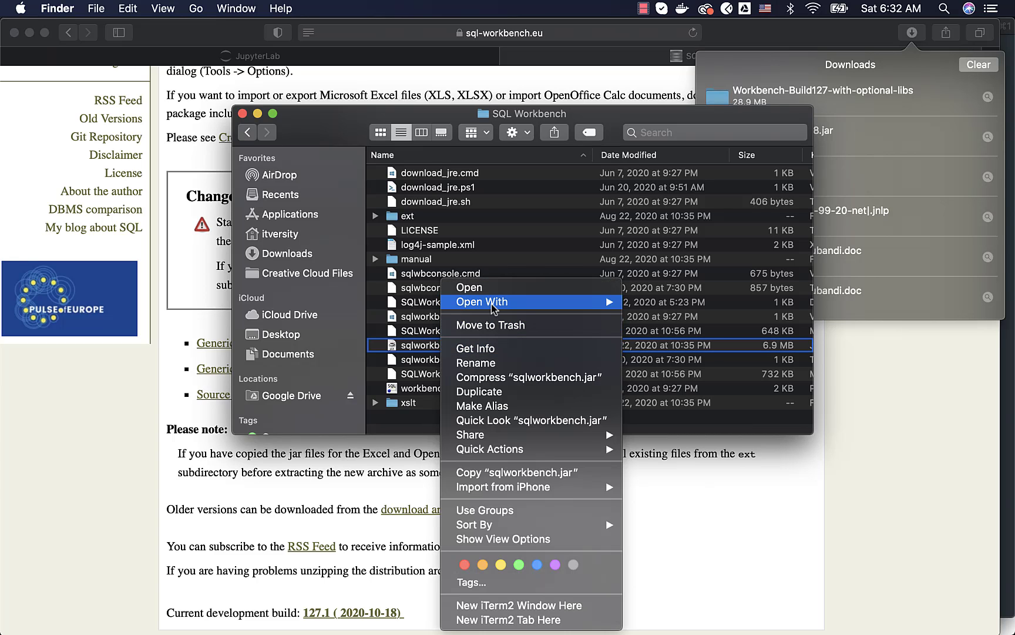
mouse_move(492, 306)
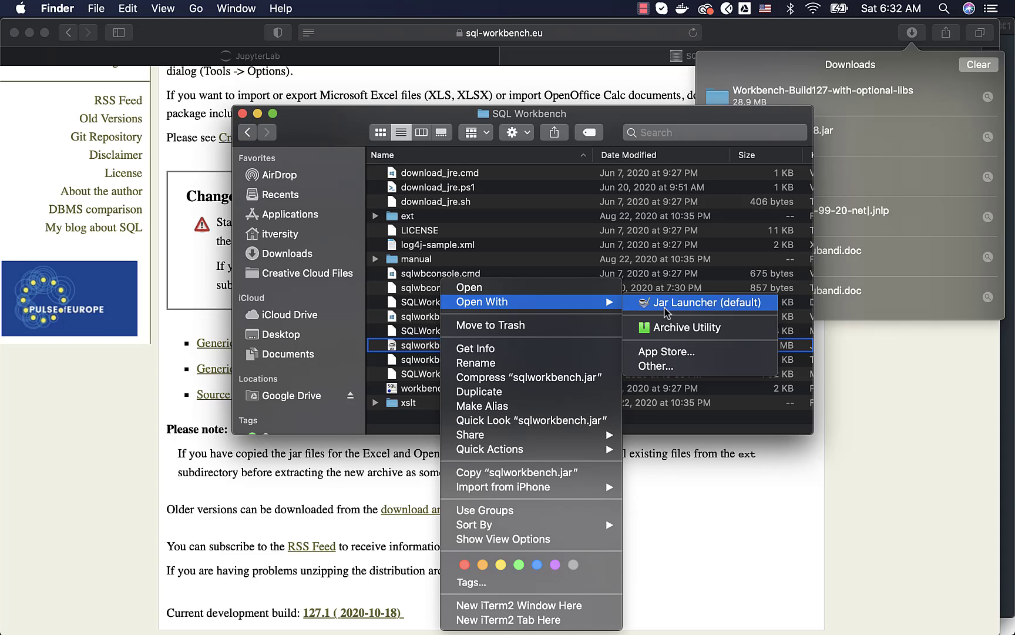
click(661, 307)
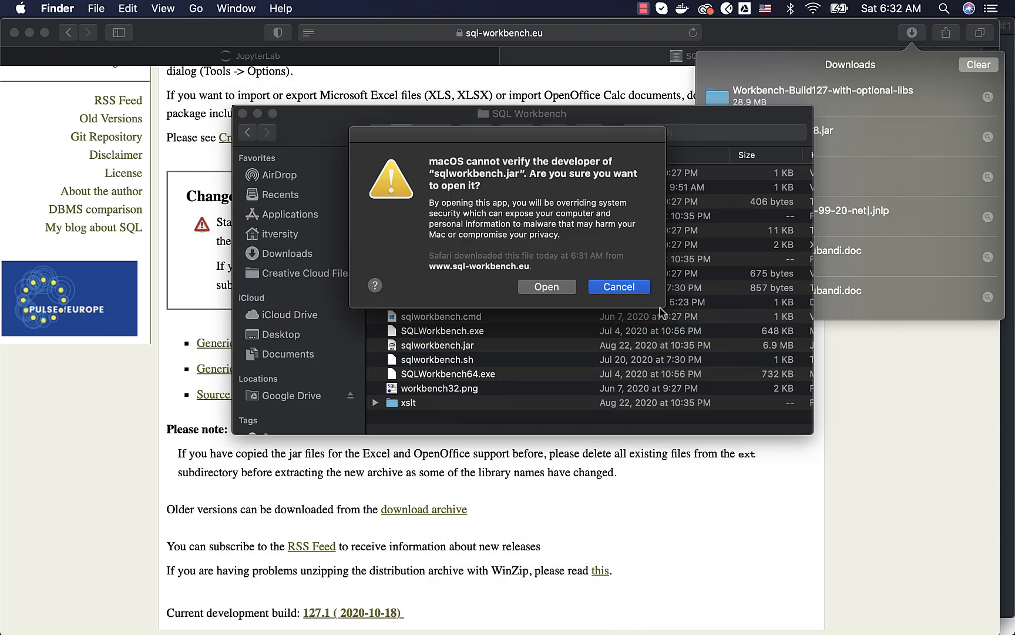
click(546, 287)
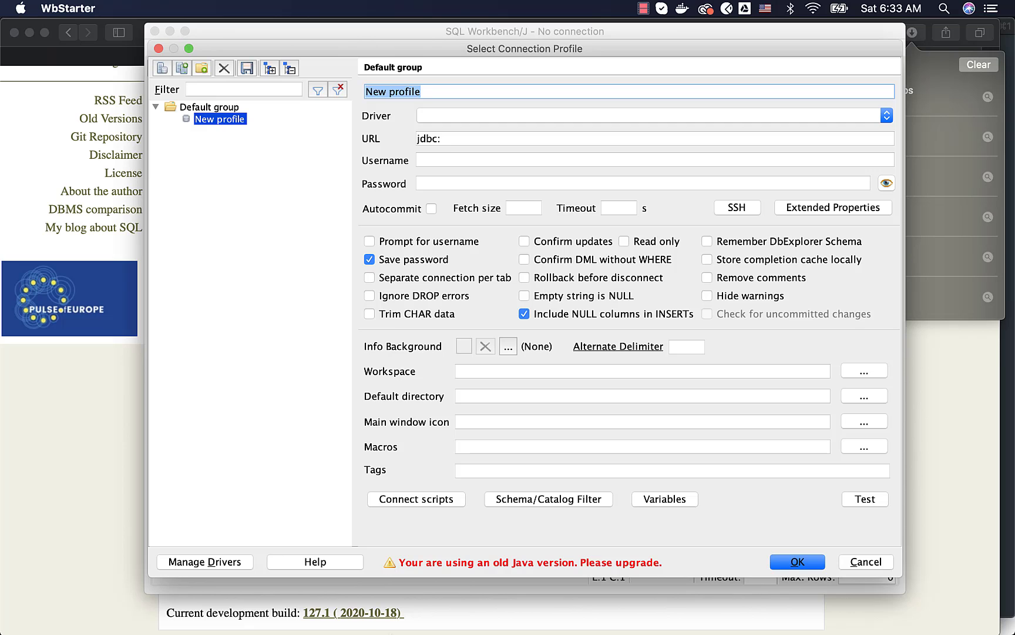
Step: Switch to Finder and create a folder named drivers inside the SQL Workbench folder
click(71, 606)
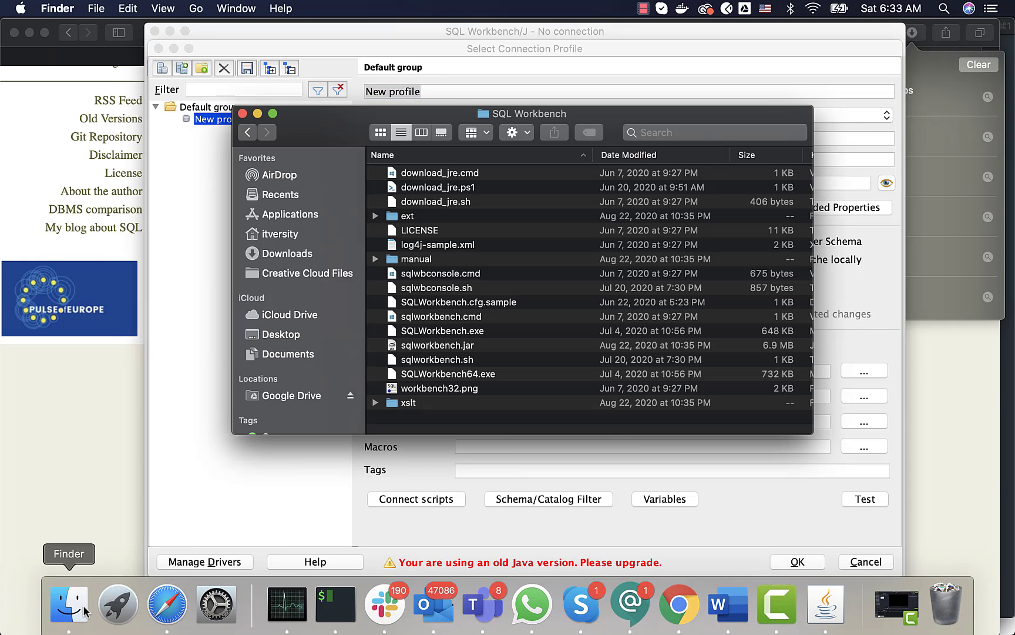
right_click(436, 415)
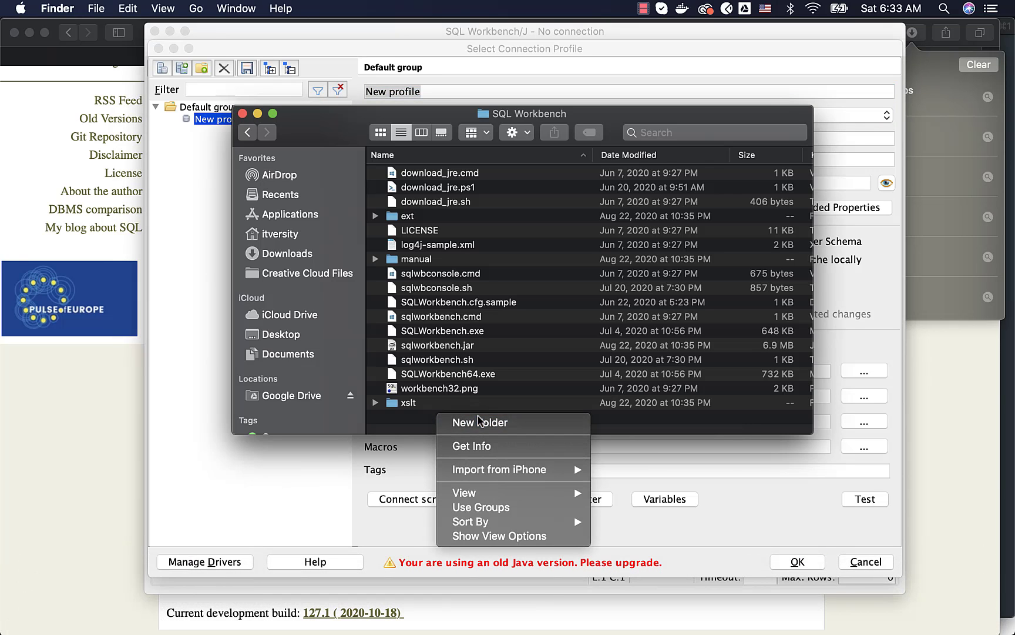
click(461, 422)
text(drivers)
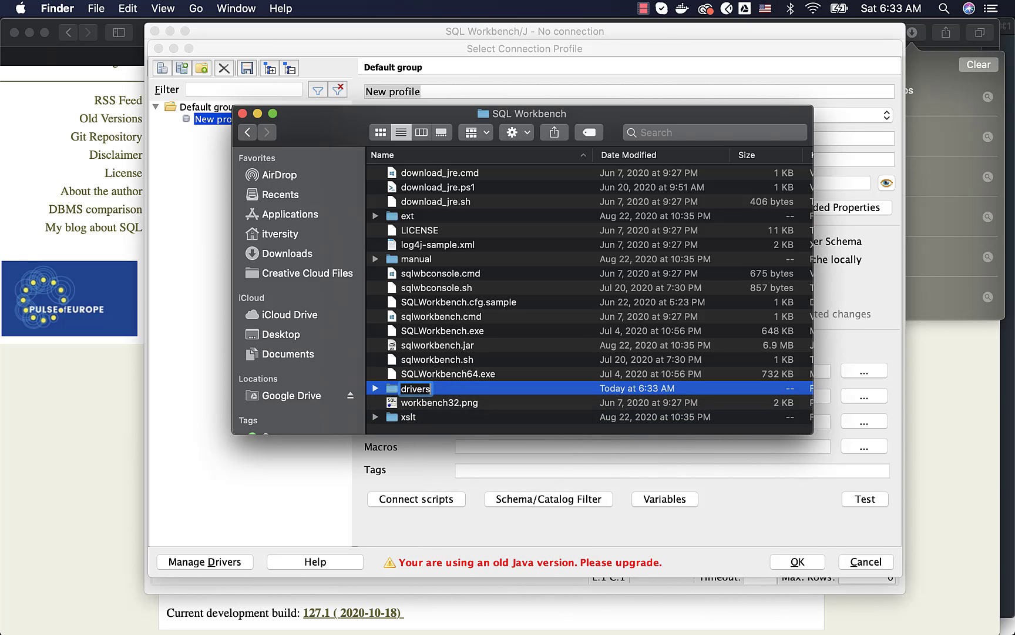
key(Return)
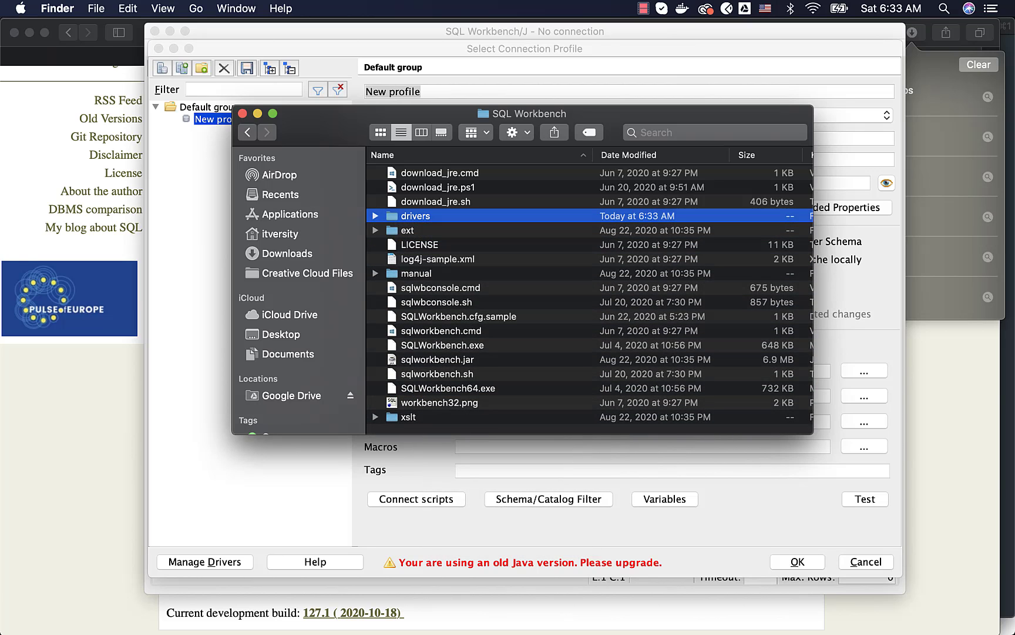